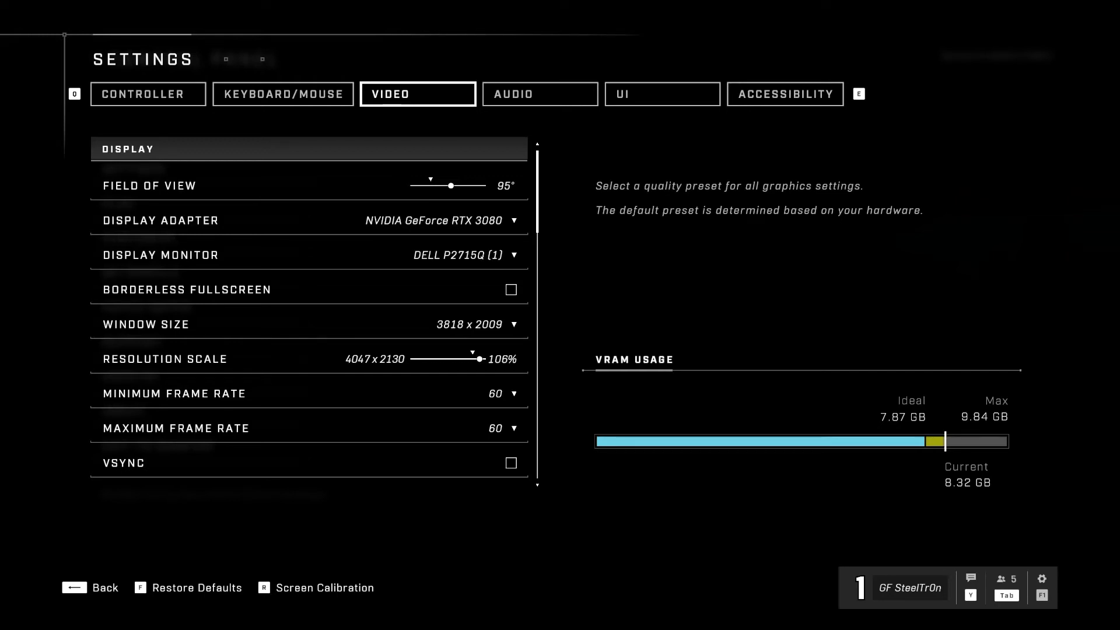
Return to the main menu and reopen the Video settings from the control panel
{"action": "left_click", "coordinate": [76, 589]}
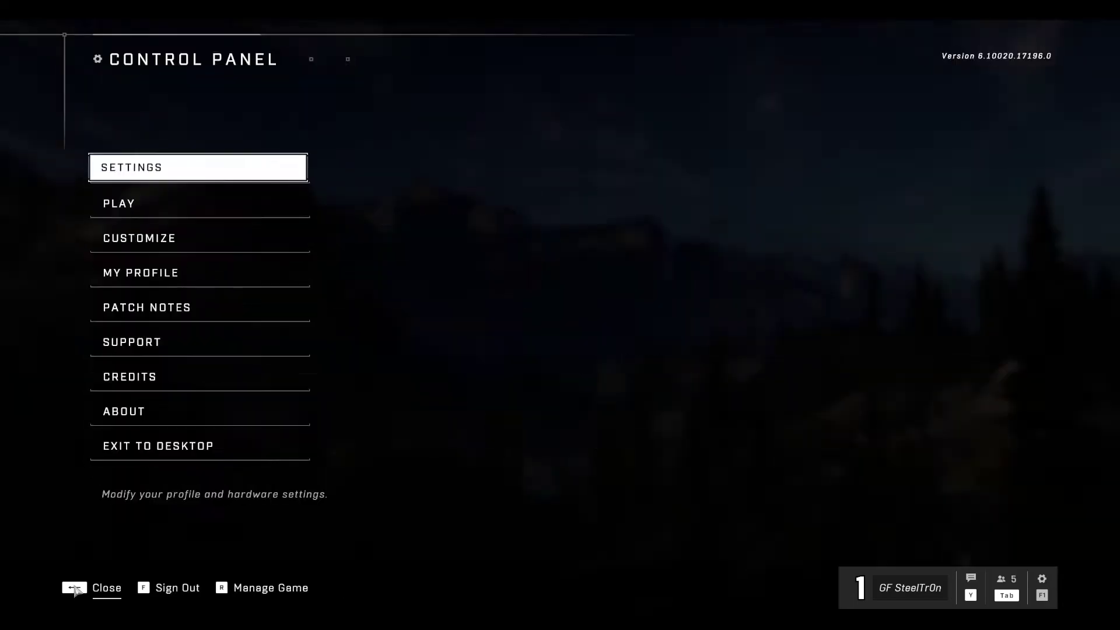
{"action": "left_click", "coordinate": [94, 589]}
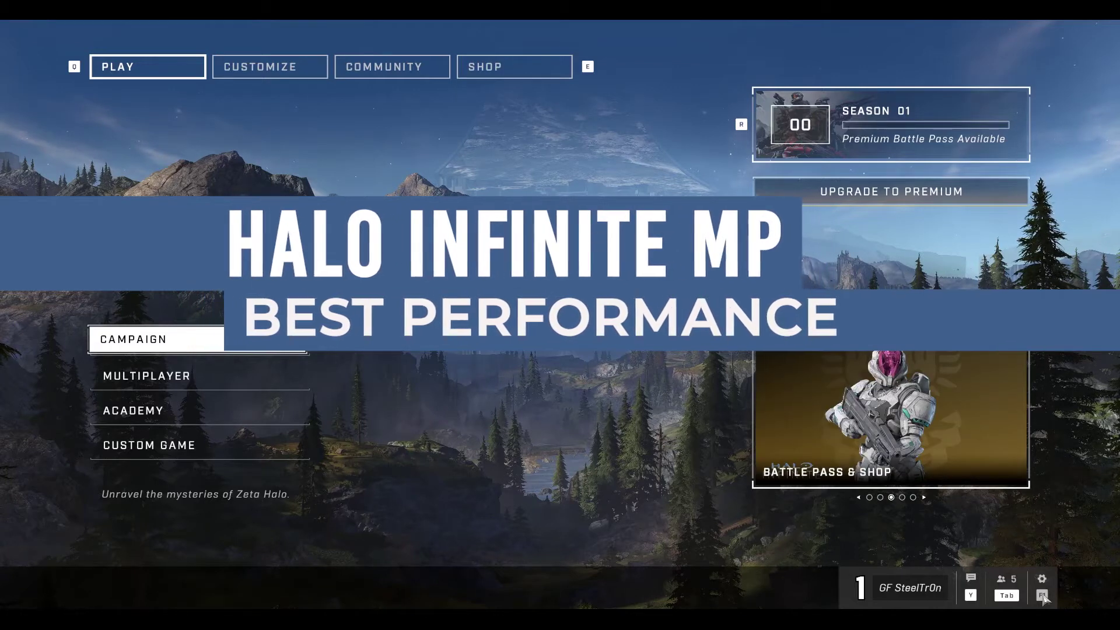
{"action": "left_click", "coordinate": [1044, 596]}
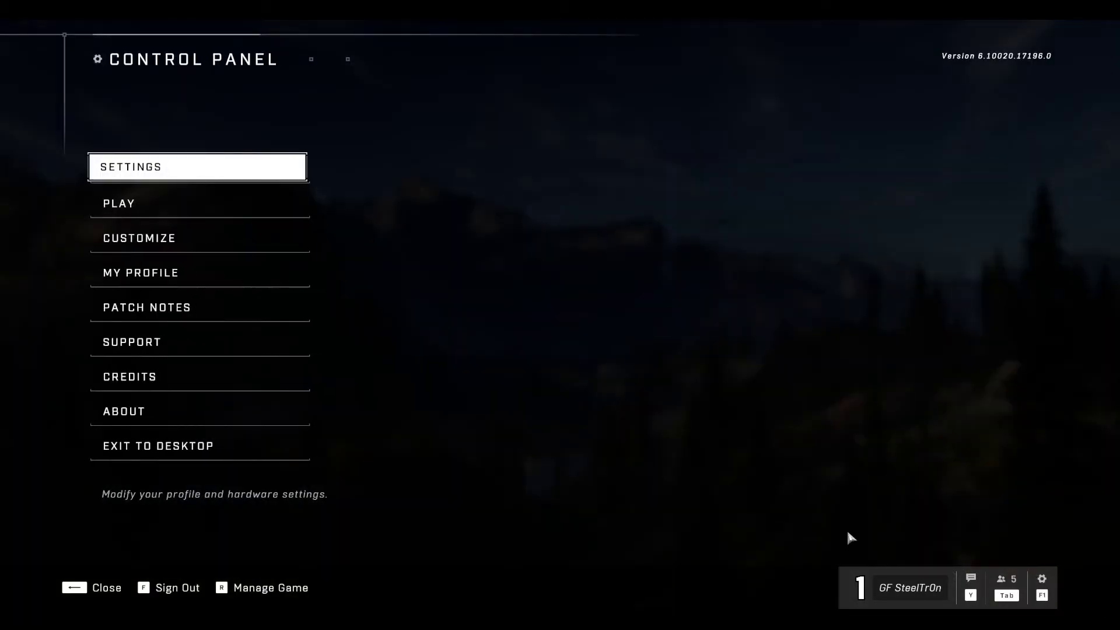
{"action": "left_click", "coordinate": [156, 173]}
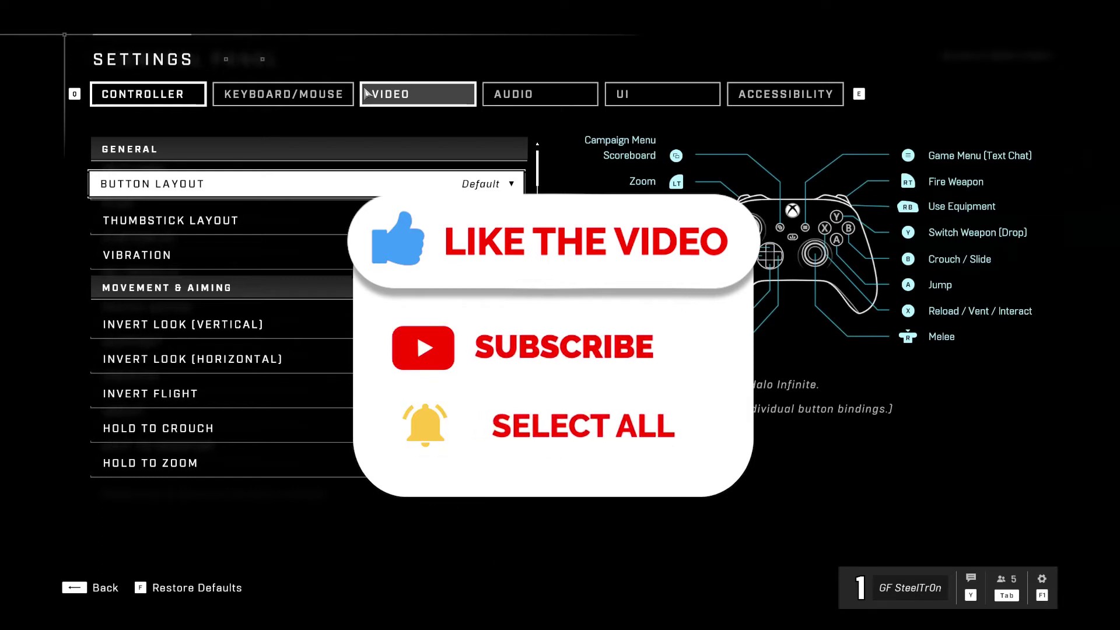
{"action": "left_click", "coordinate": [394, 94]}
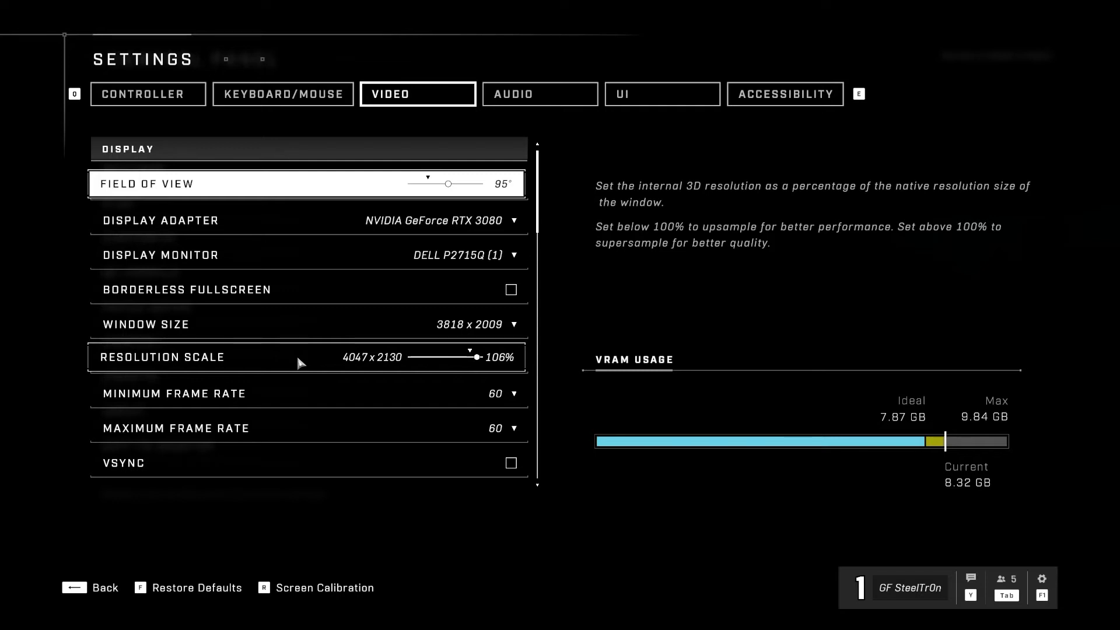
Try a minimum frame rate of 30 and restore it to 60
{"action": "left_click", "coordinate": [299, 403]}
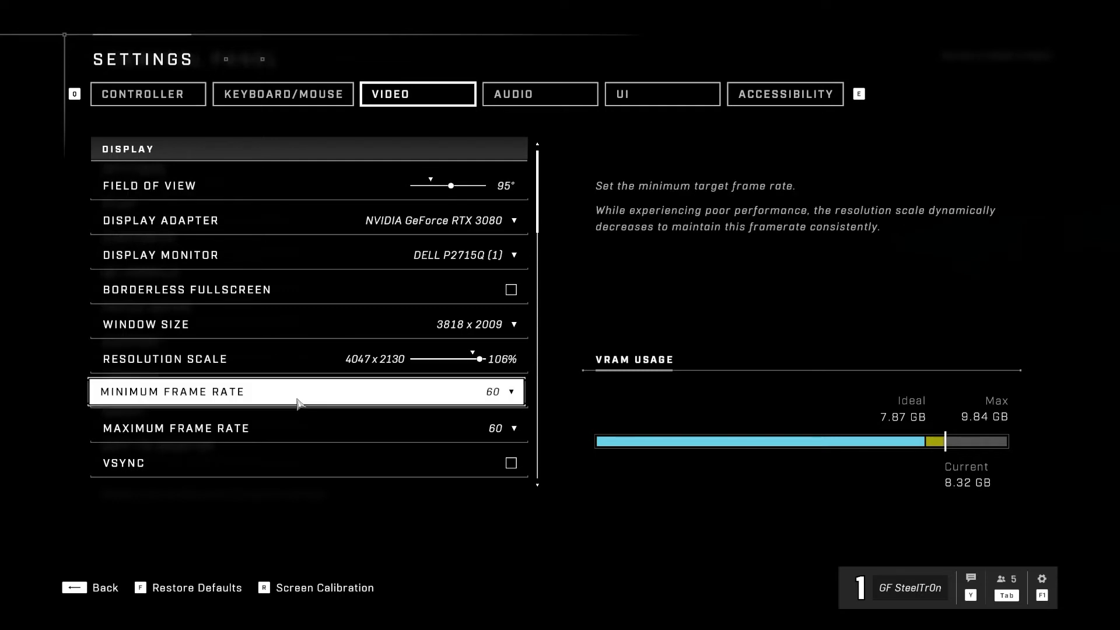
{"action": "left_click", "coordinate": [513, 397]}
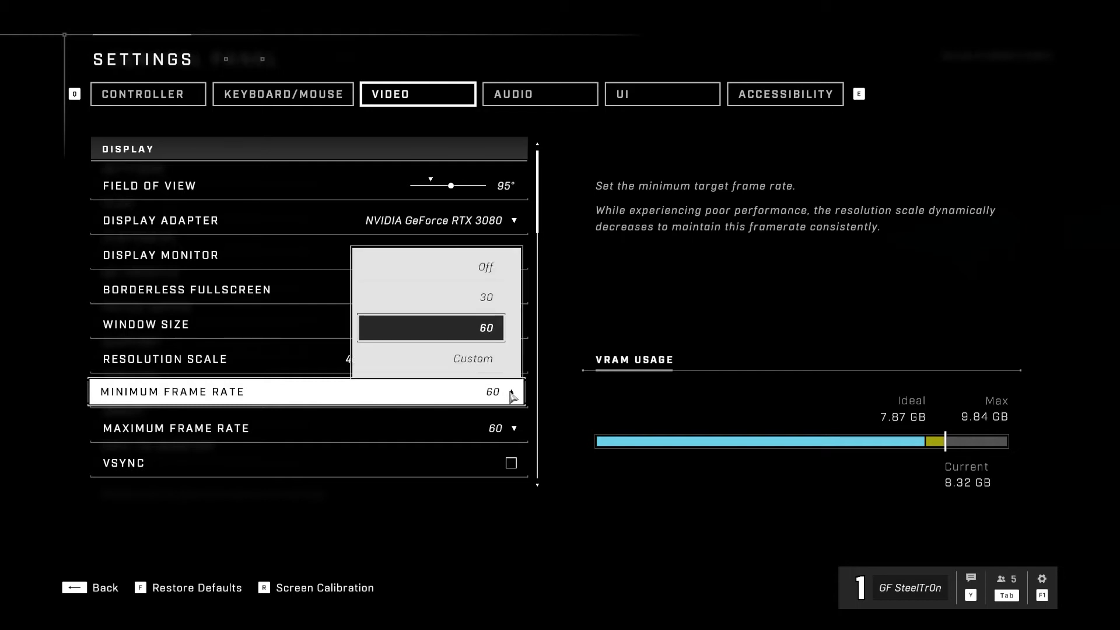
{"action": "left_click", "coordinate": [479, 301]}
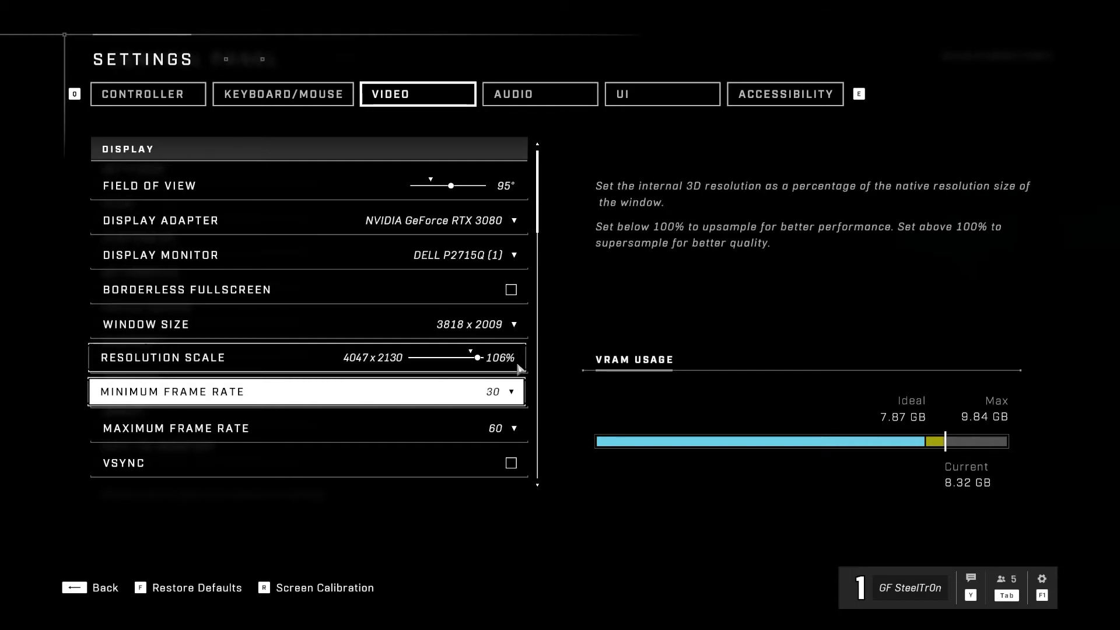
{"action": "left_click", "coordinate": [514, 396]}
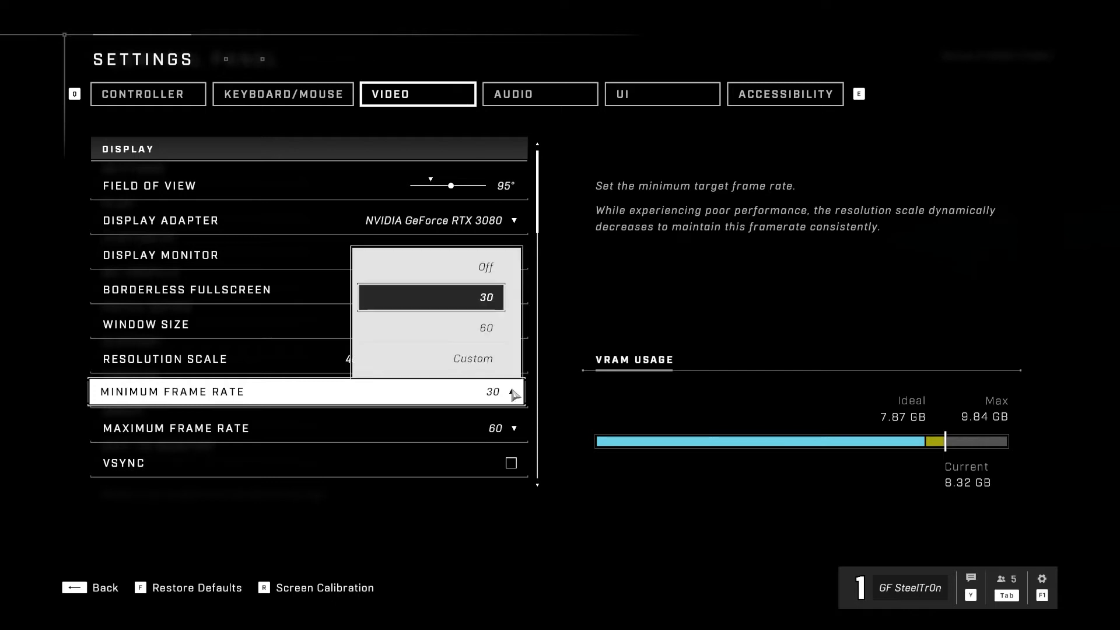
{"action": "left_click", "coordinate": [488, 326]}
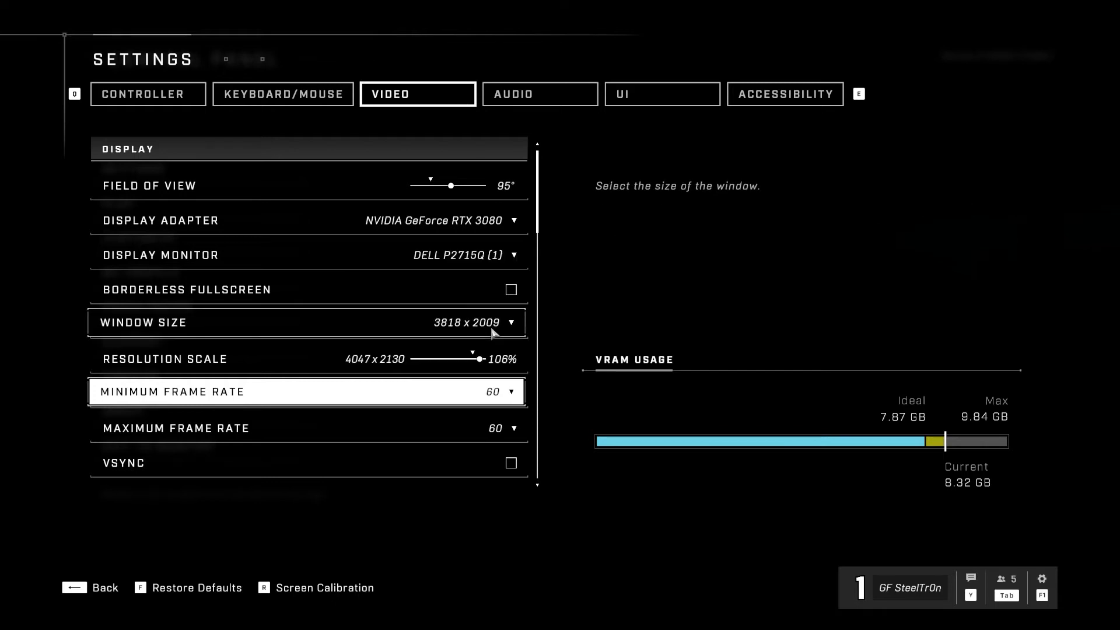
Examine the available options for the maximum frame rate
{"action": "left_click", "coordinate": [417, 431]}
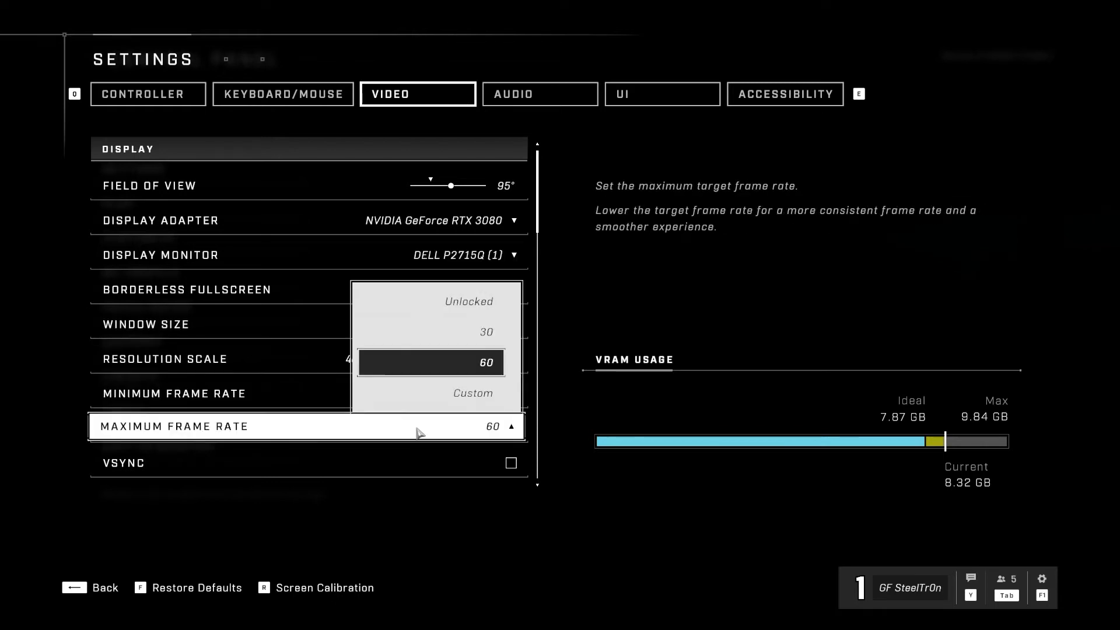
{"action": "left_click", "coordinate": [418, 432]}
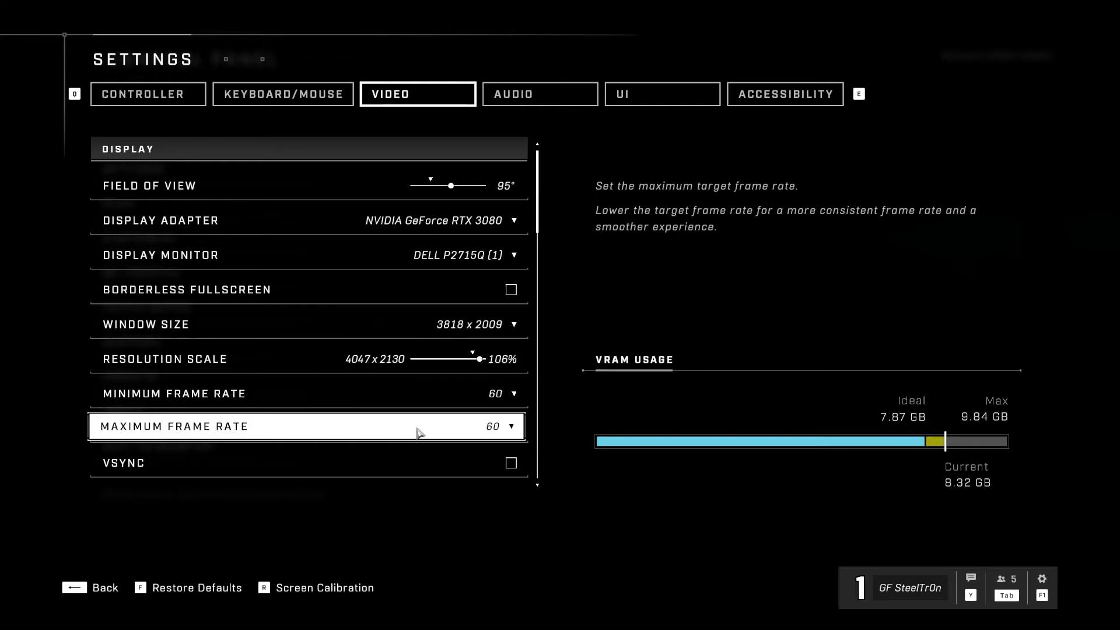
{"action": "left_click", "coordinate": [447, 428]}
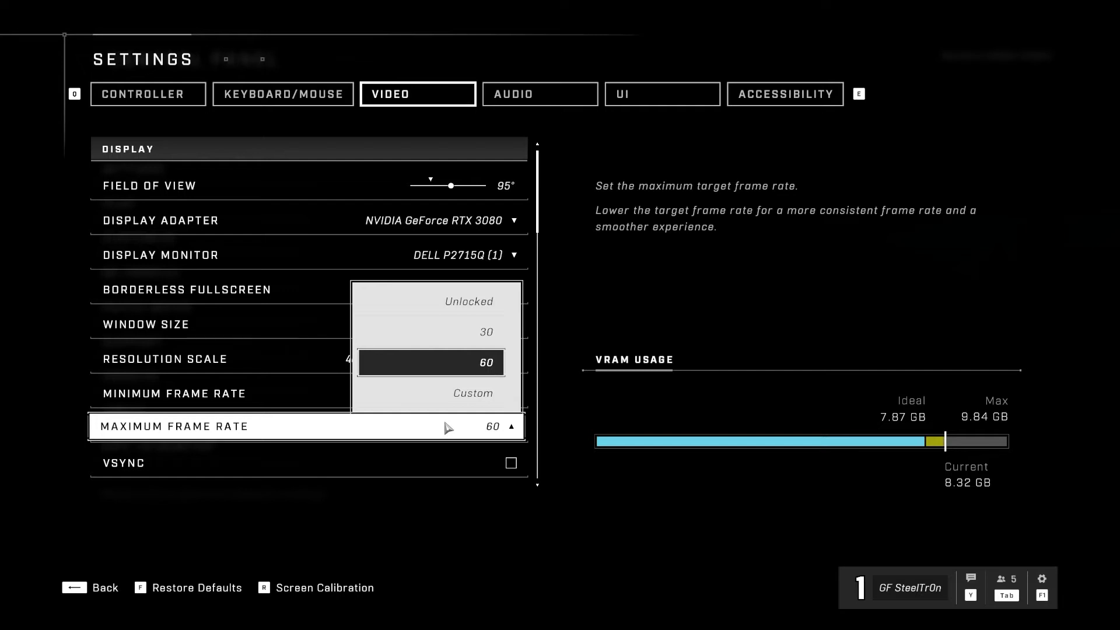
{"action": "left_click", "coordinate": [434, 459]}
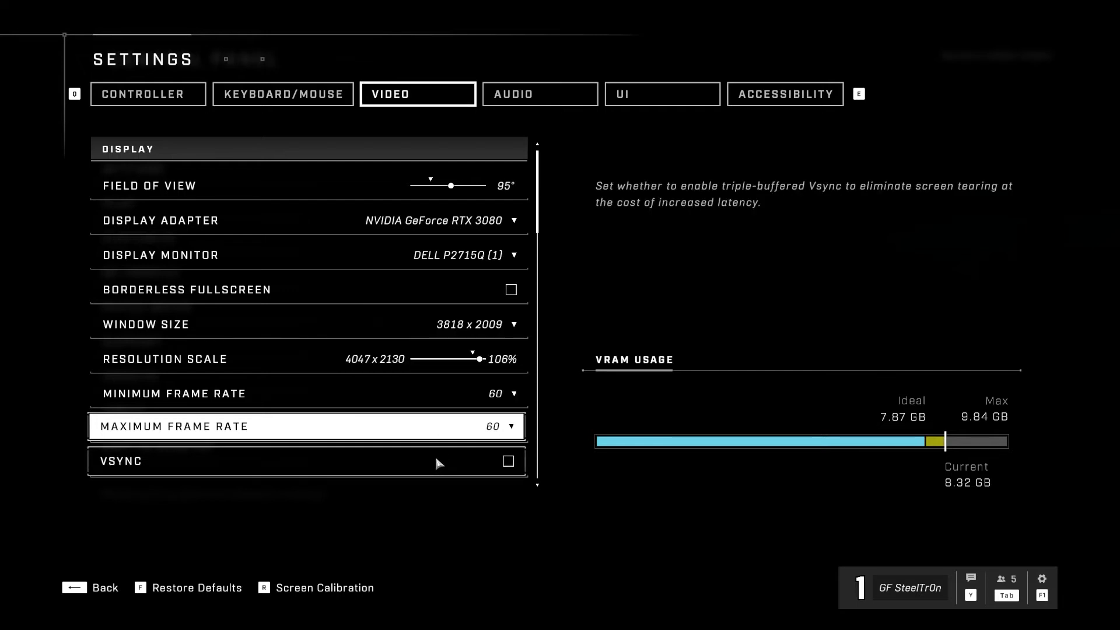
Set the graphics quality preset to Low
{"action": "scroll", "coordinate": [438, 456], "scroll_direction": "down", "scroll_amount": 1}
{"action": "scroll", "coordinate": [440, 461], "scroll_direction": "down", "scroll_amount": 1}
{"action": "scroll", "coordinate": [441, 461], "scroll_direction": "down", "scroll_amount": 2}
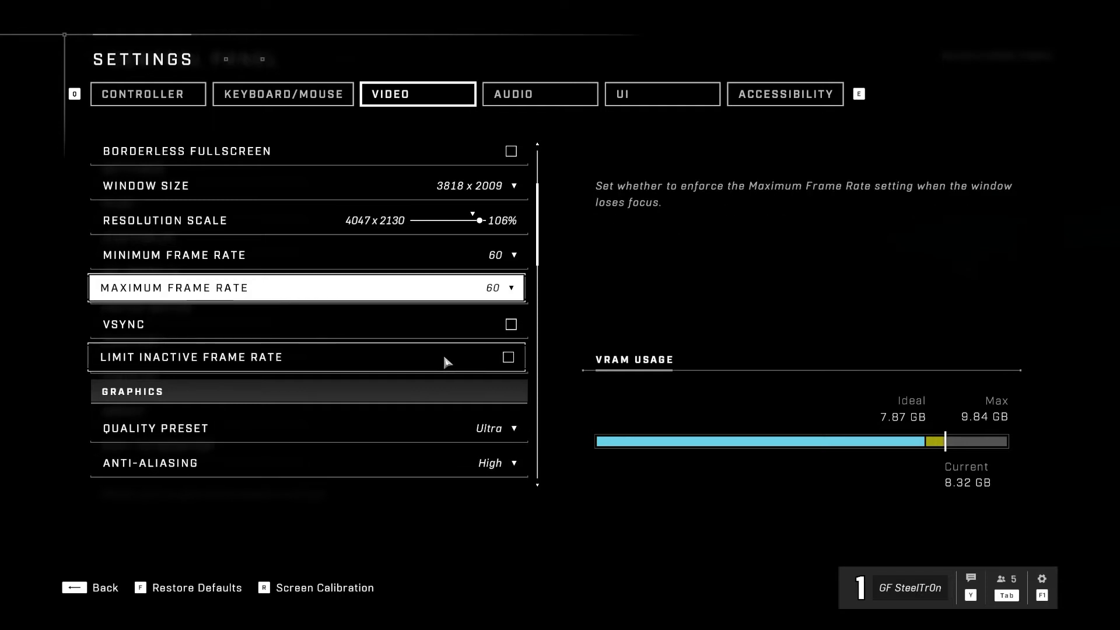
{"action": "scroll", "coordinate": [437, 292], "scroll_direction": "down", "scroll_amount": 1}
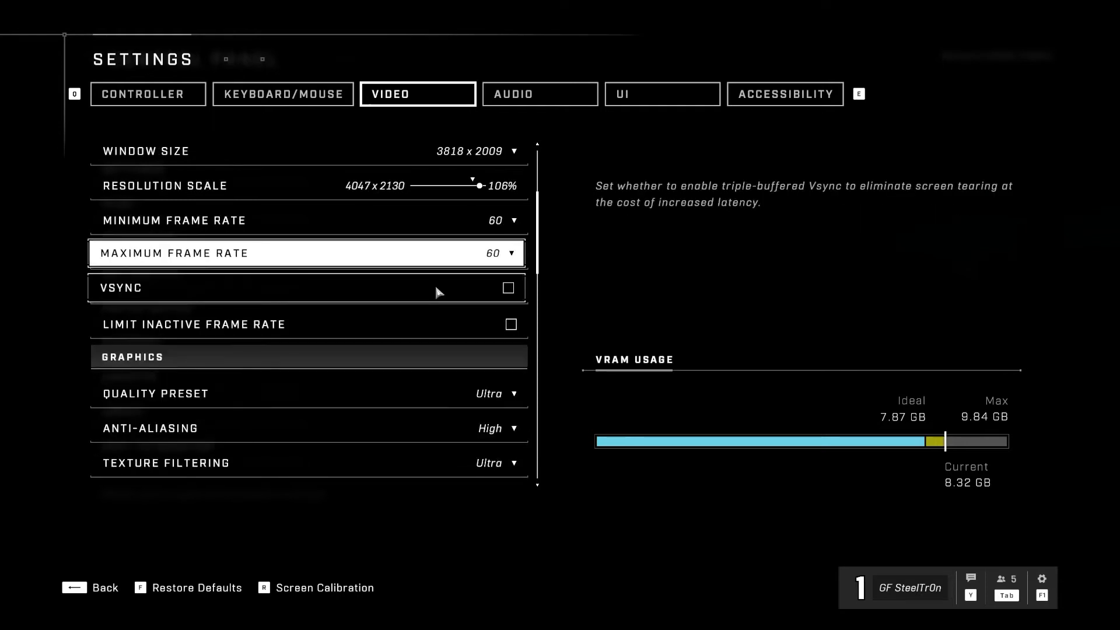
{"action": "scroll", "coordinate": [439, 292], "scroll_direction": "down", "scroll_amount": 1}
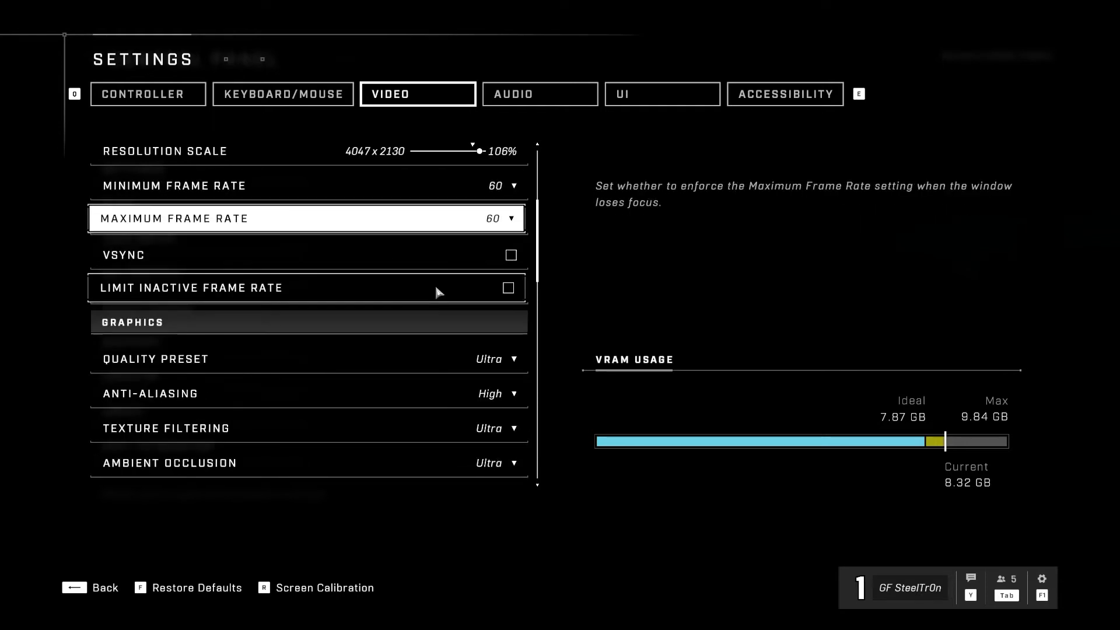
{"action": "scroll", "coordinate": [438, 291], "scroll_direction": "down", "scroll_amount": 2}
{"action": "scroll", "coordinate": [439, 291], "scroll_direction": "down", "scroll_amount": 1}
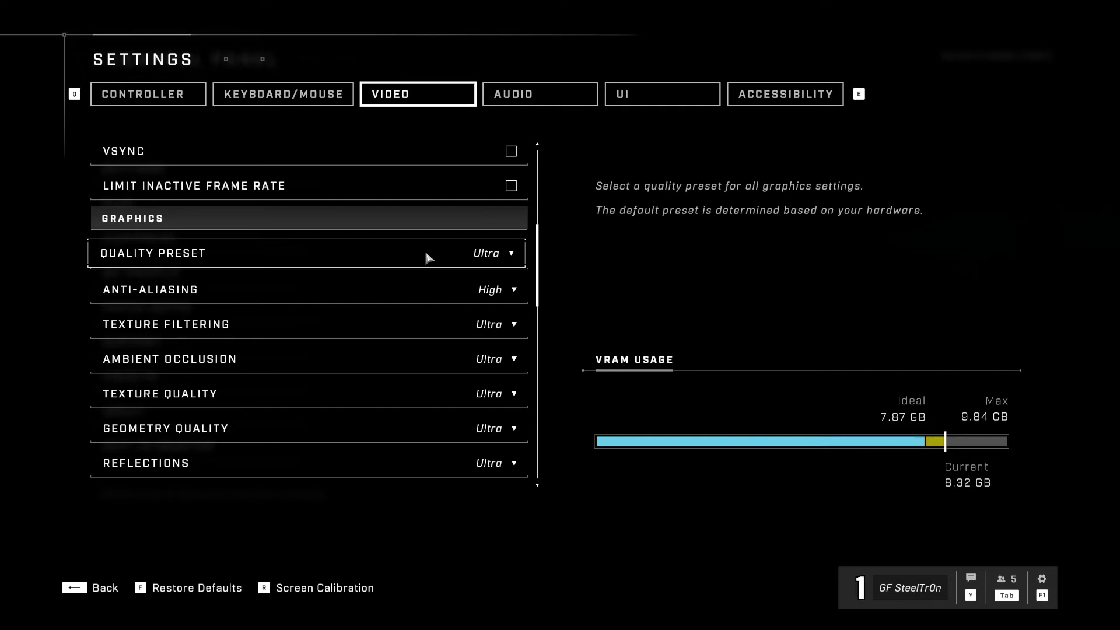
{"action": "scroll", "coordinate": [429, 257], "scroll_direction": "down", "scroll_amount": 1}
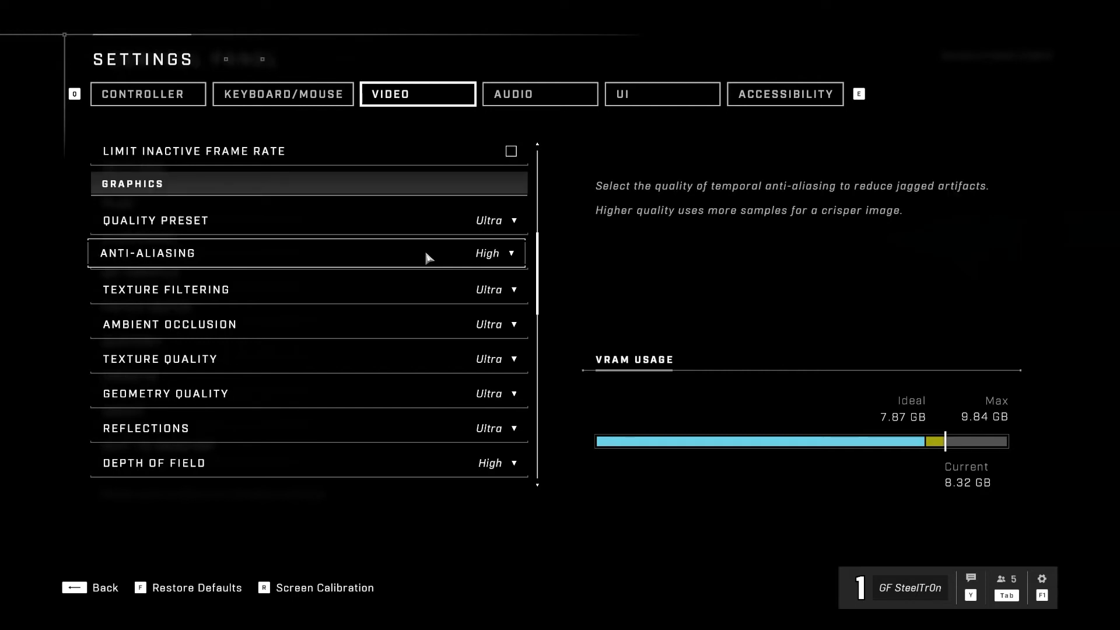
{"action": "left_click", "coordinate": [442, 222]}
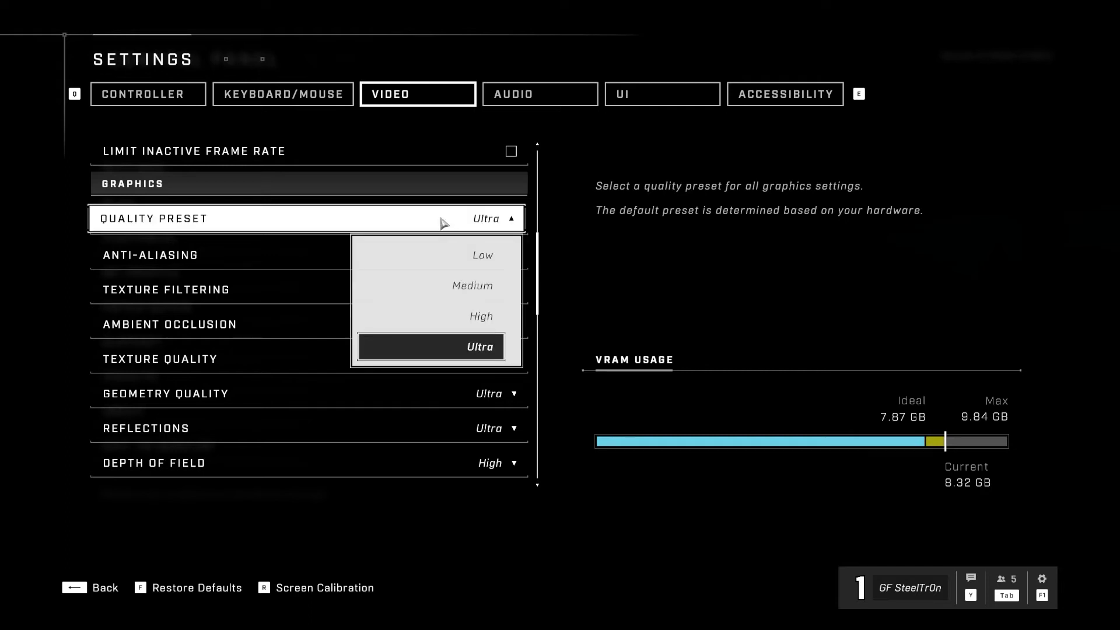
{"action": "left_click", "coordinate": [457, 254]}
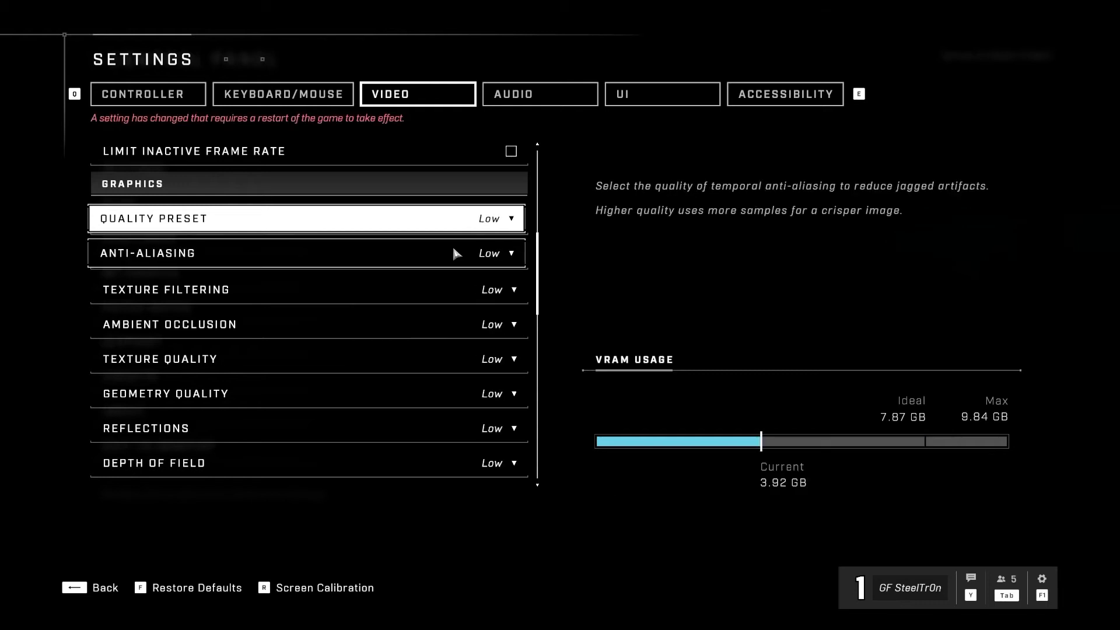
{"action": "left_click", "coordinate": [445, 225]}
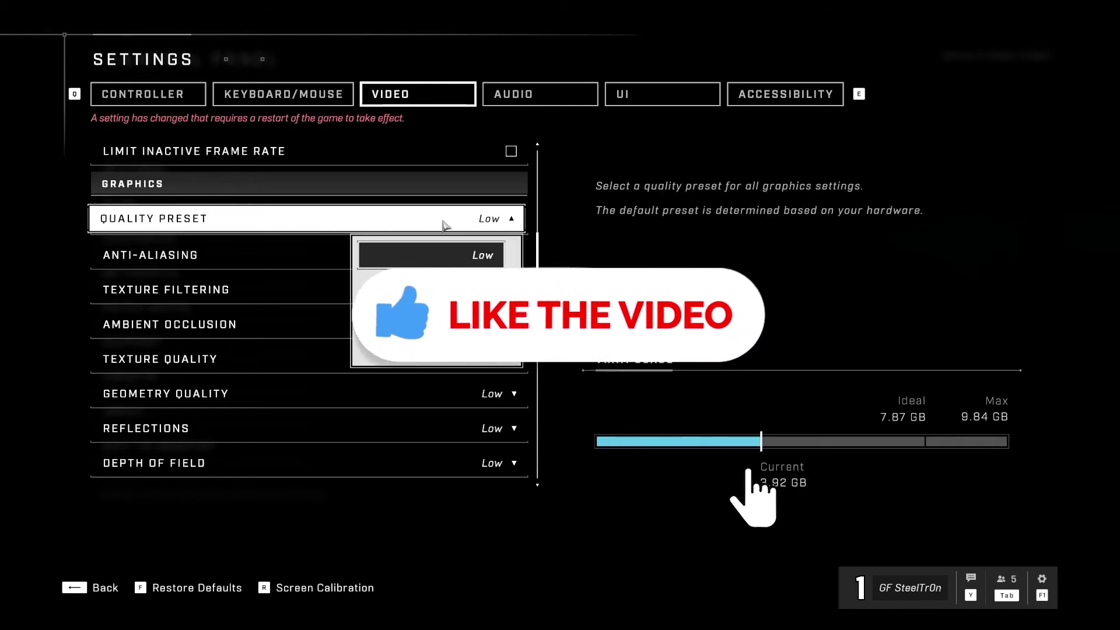
{"action": "left_click", "coordinate": [445, 225]}
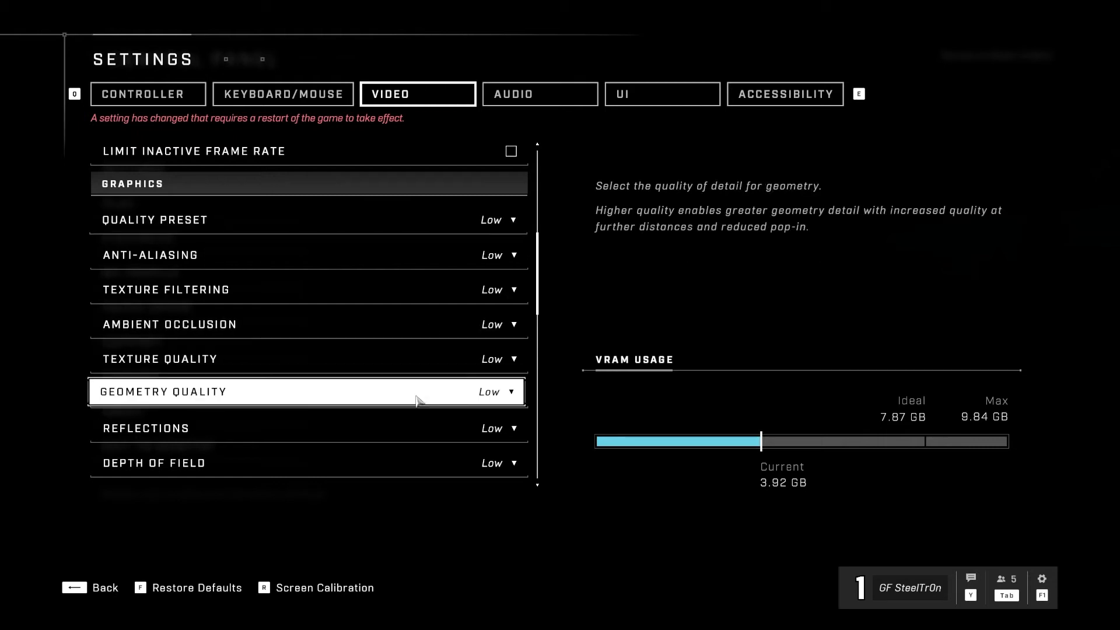
Set the geometry quality to High and the shadow quality to Medium
{"action": "left_click", "coordinate": [418, 397]}
{"action": "left_click", "coordinate": [442, 333]}
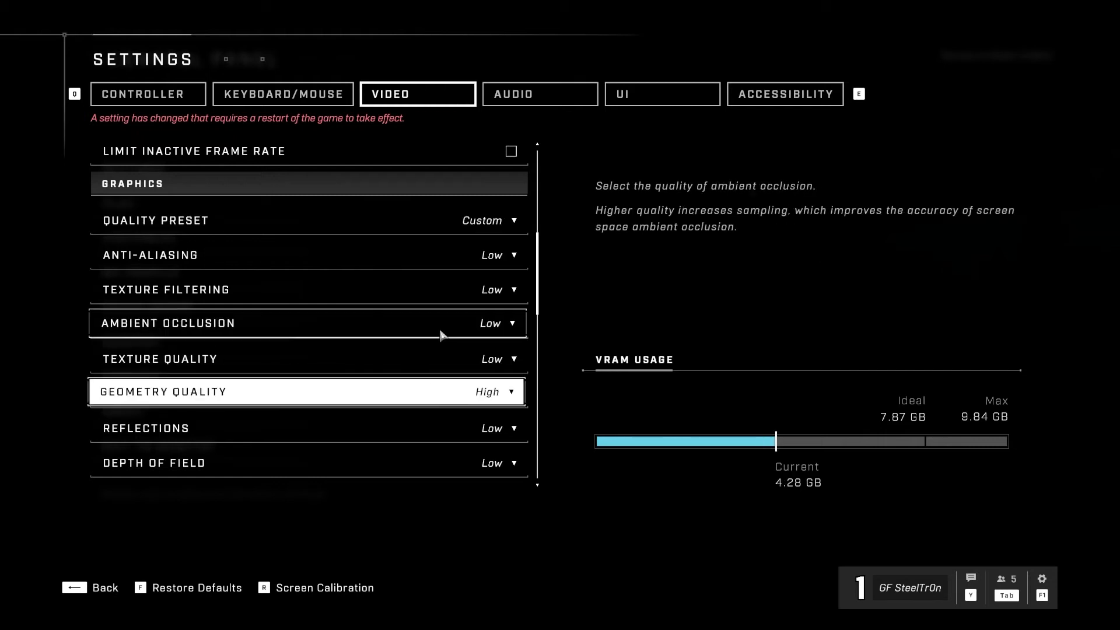
{"action": "scroll", "coordinate": [426, 411], "scroll_direction": "down", "scroll_amount": 2}
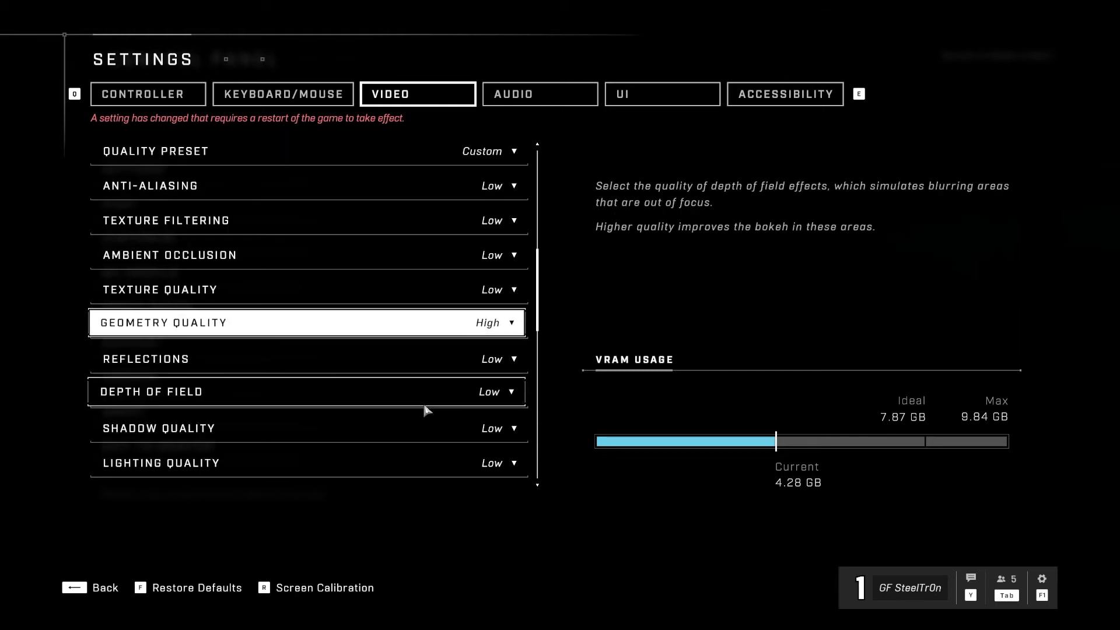
{"action": "scroll", "coordinate": [426, 402], "scroll_direction": "down", "scroll_amount": 1}
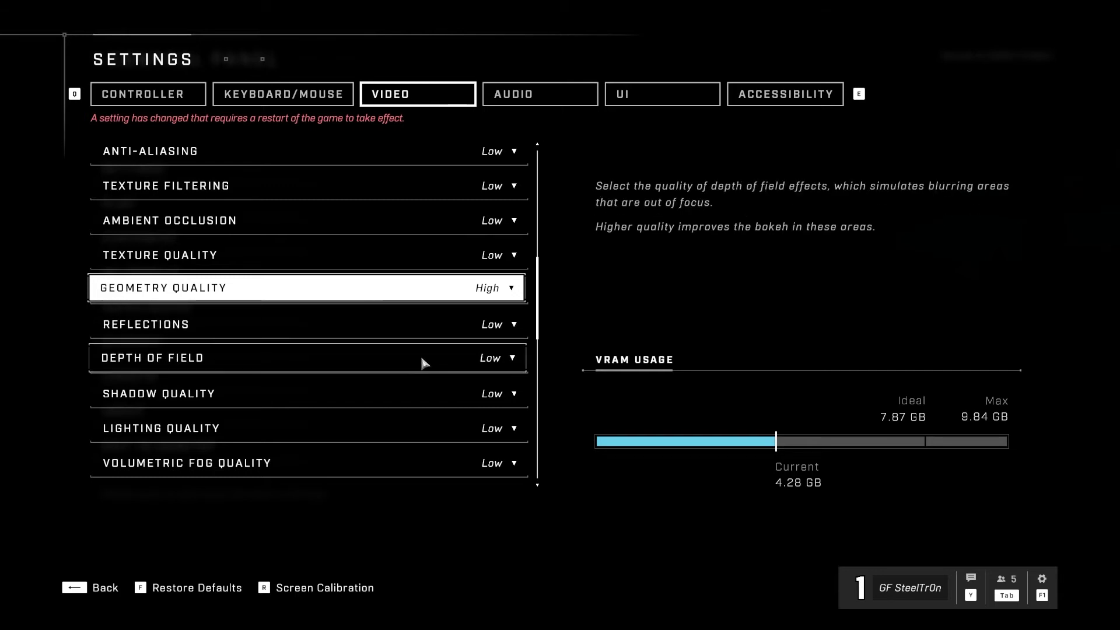
{"action": "left_click", "coordinate": [412, 403]}
{"action": "left_click", "coordinate": [438, 298]}
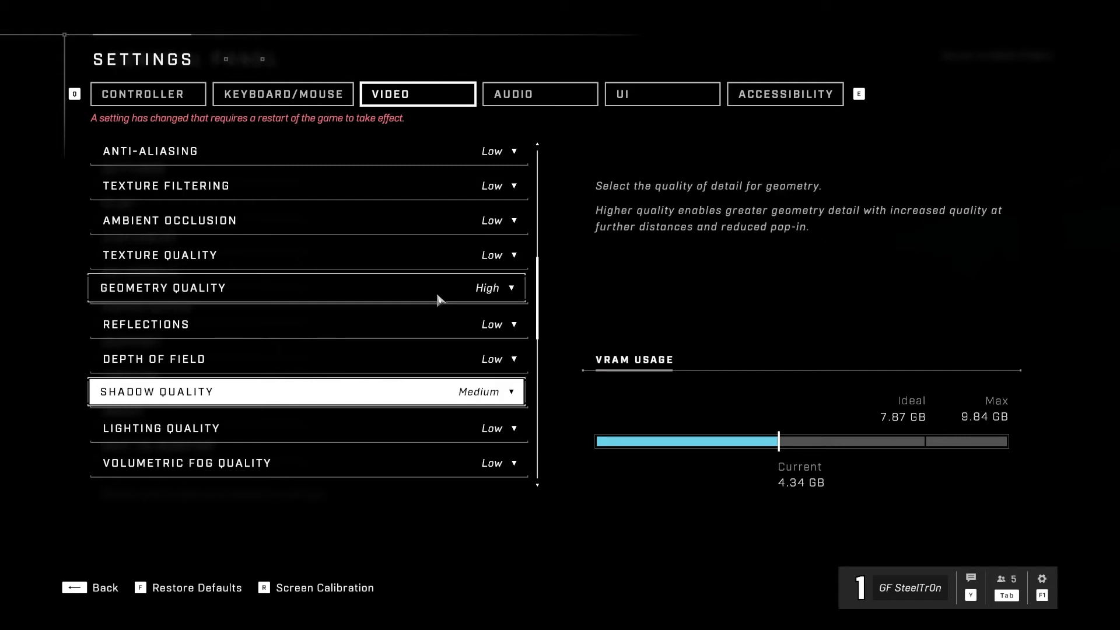
Set the decal quality to Low
{"action": "scroll", "coordinate": [432, 366], "scroll_direction": "down", "scroll_amount": 4}
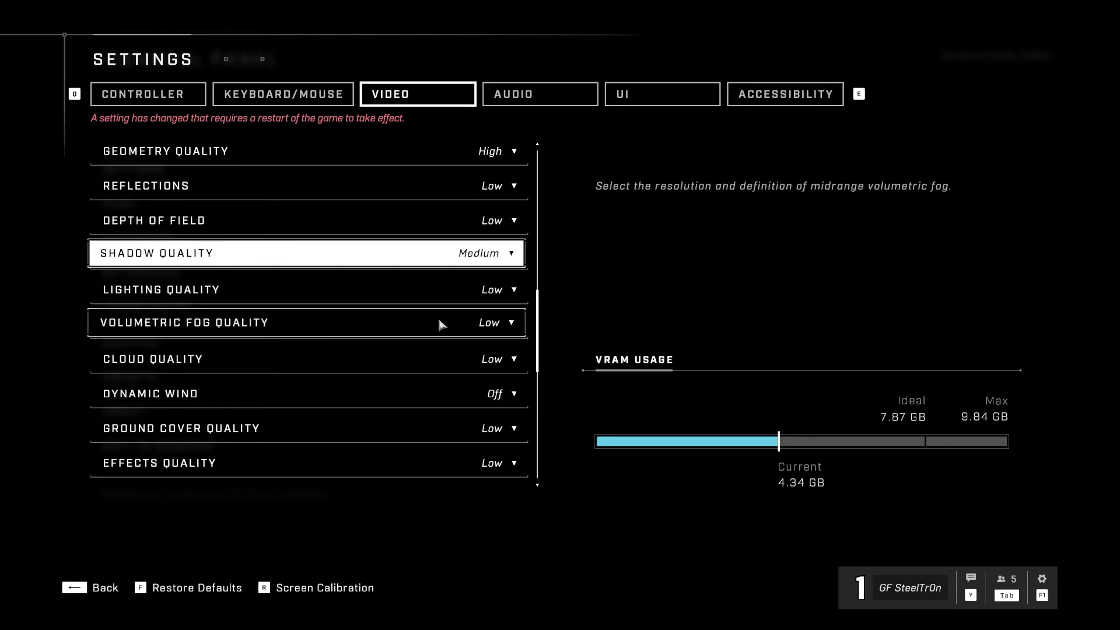
{"action": "scroll", "coordinate": [439, 320], "scroll_direction": "down", "scroll_amount": 1}
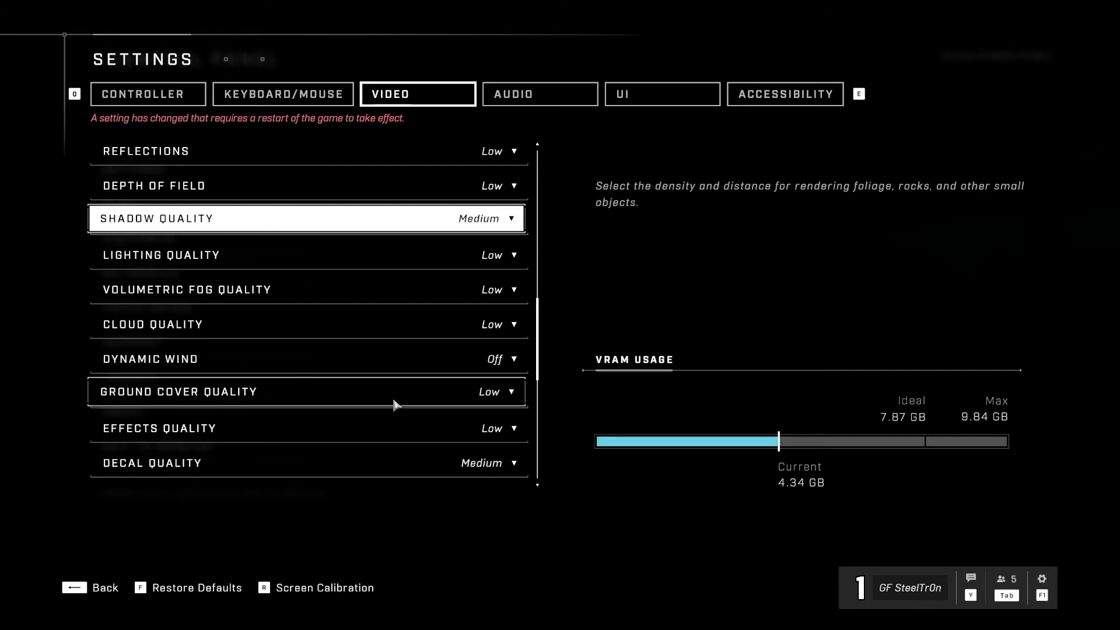
{"action": "scroll", "coordinate": [395, 404], "scroll_direction": "down", "scroll_amount": 2}
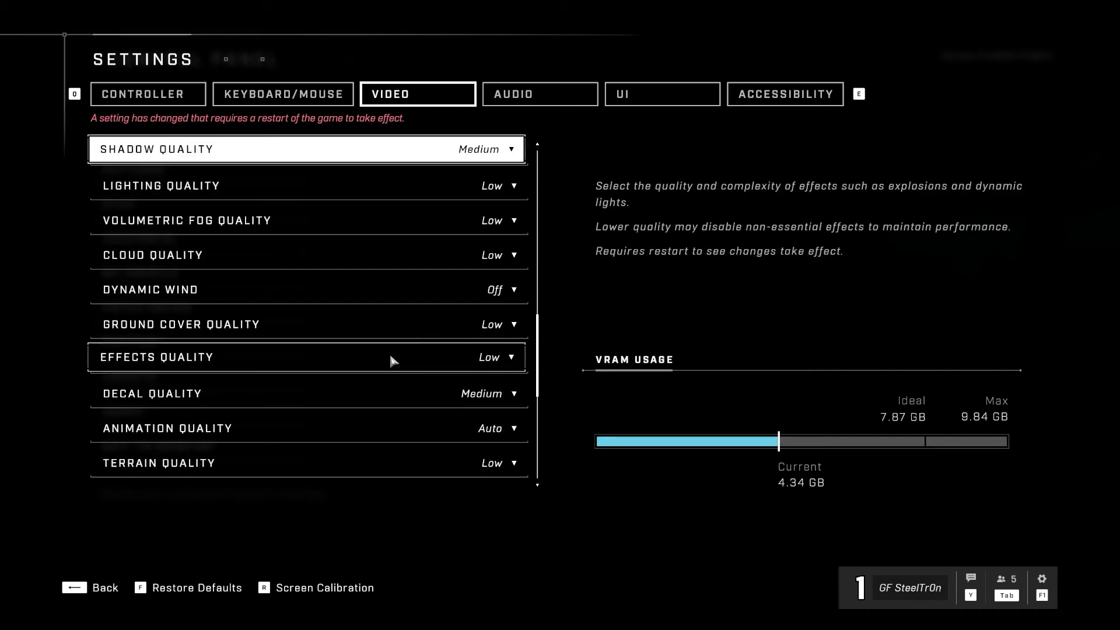
{"action": "left_click", "coordinate": [391, 396]}
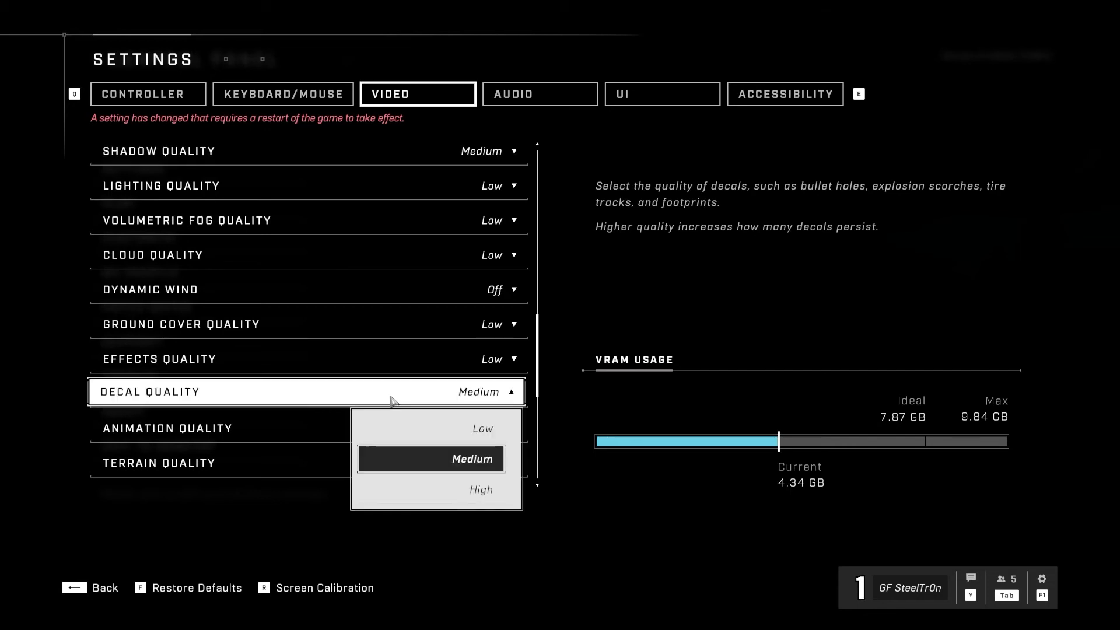
{"action": "left_click", "coordinate": [402, 427]}
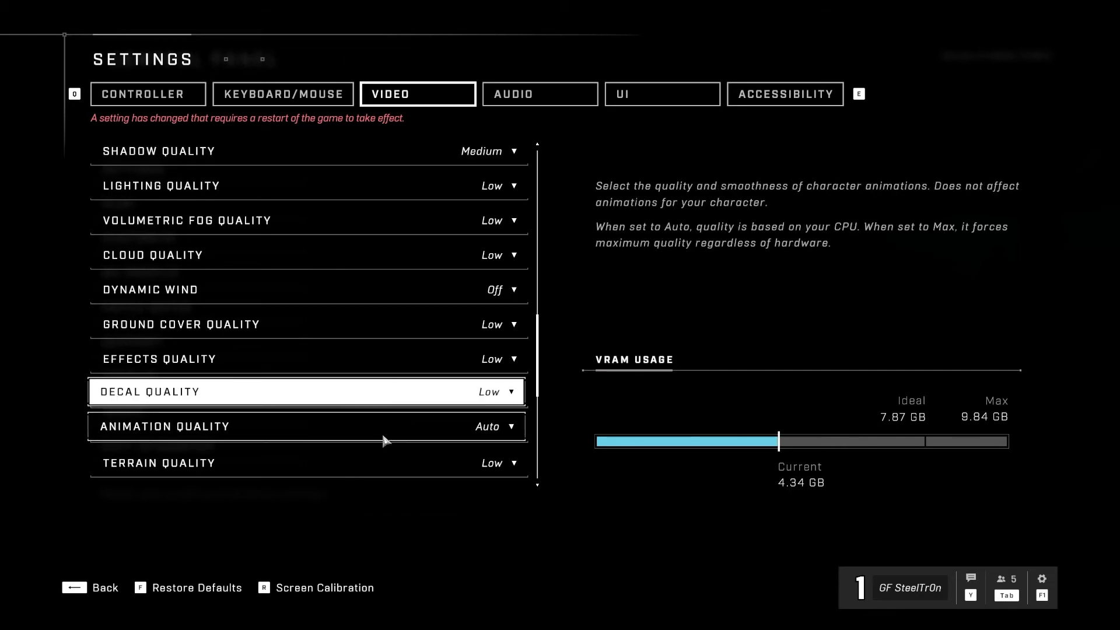
Examine the animation quality options and the terrain, simulation, flocking and async compute settings
{"action": "left_click", "coordinate": [385, 439]}
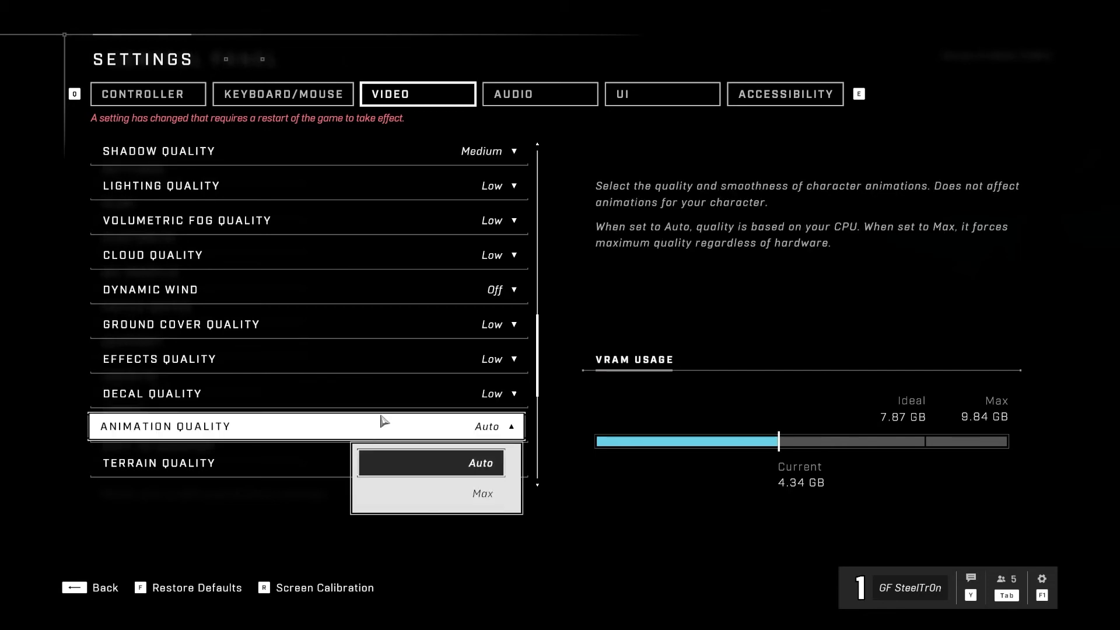
{"action": "left_click", "coordinate": [378, 426]}
{"action": "scroll", "coordinate": [378, 424], "scroll_direction": "down", "scroll_amount": 3}
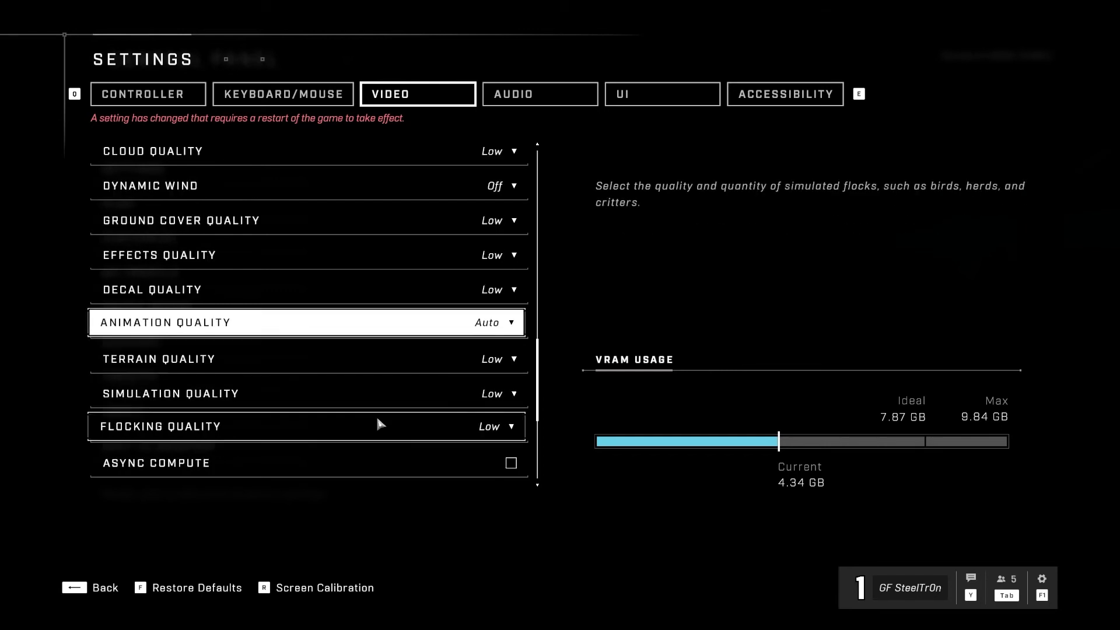
{"action": "scroll", "coordinate": [379, 424], "scroll_direction": "down", "scroll_amount": 3}
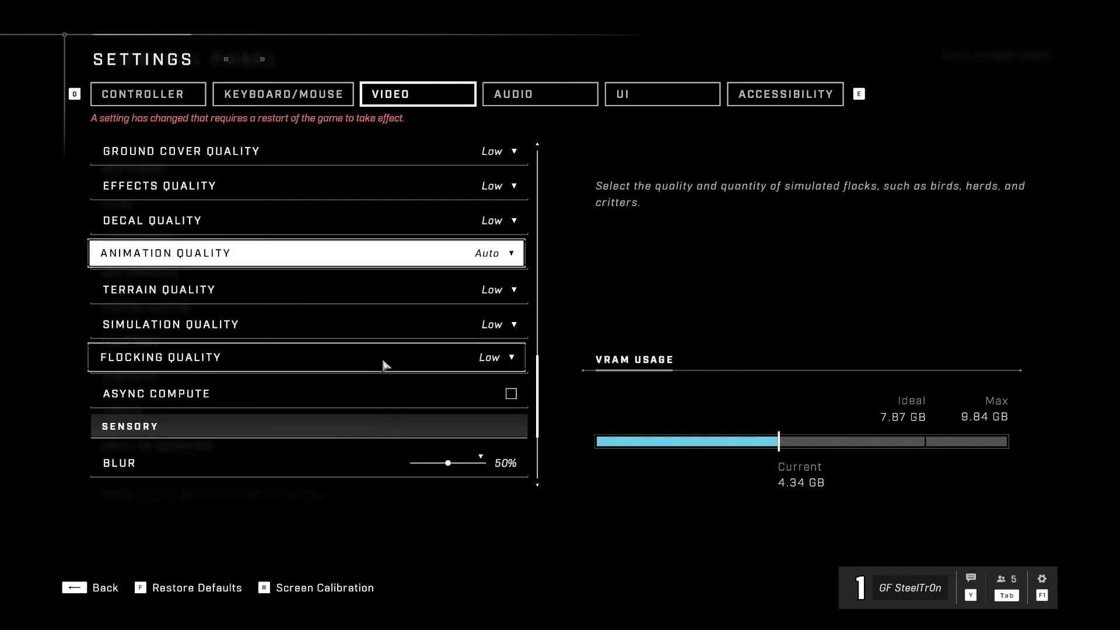
{"action": "scroll", "coordinate": [383, 364], "scroll_direction": "down", "scroll_amount": 1}
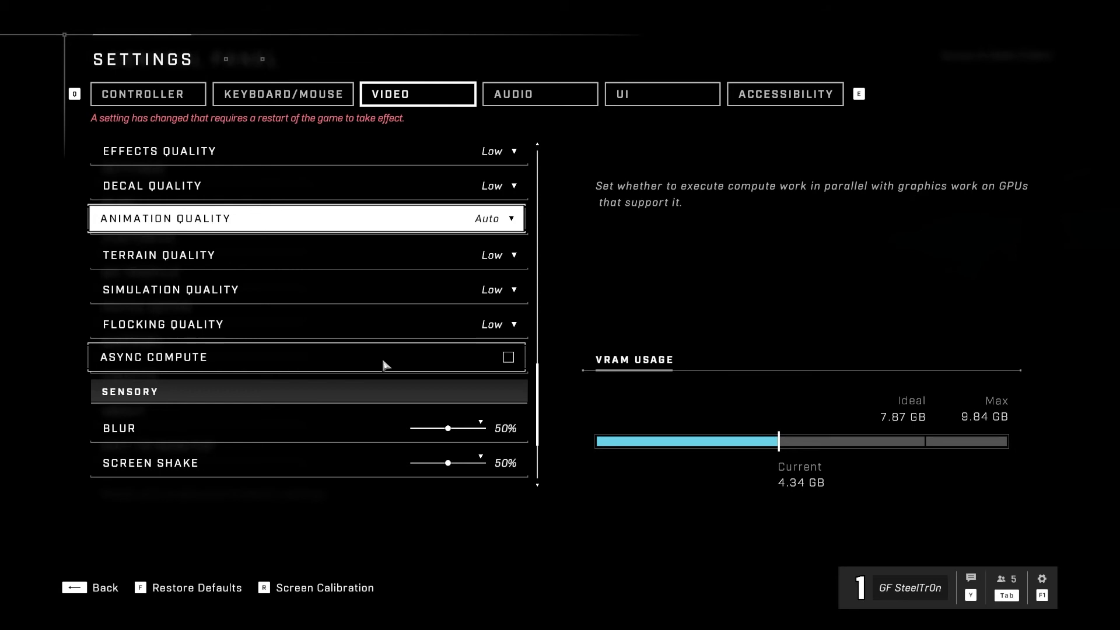
{"action": "scroll", "coordinate": [386, 365], "scroll_direction": "down", "scroll_amount": 2}
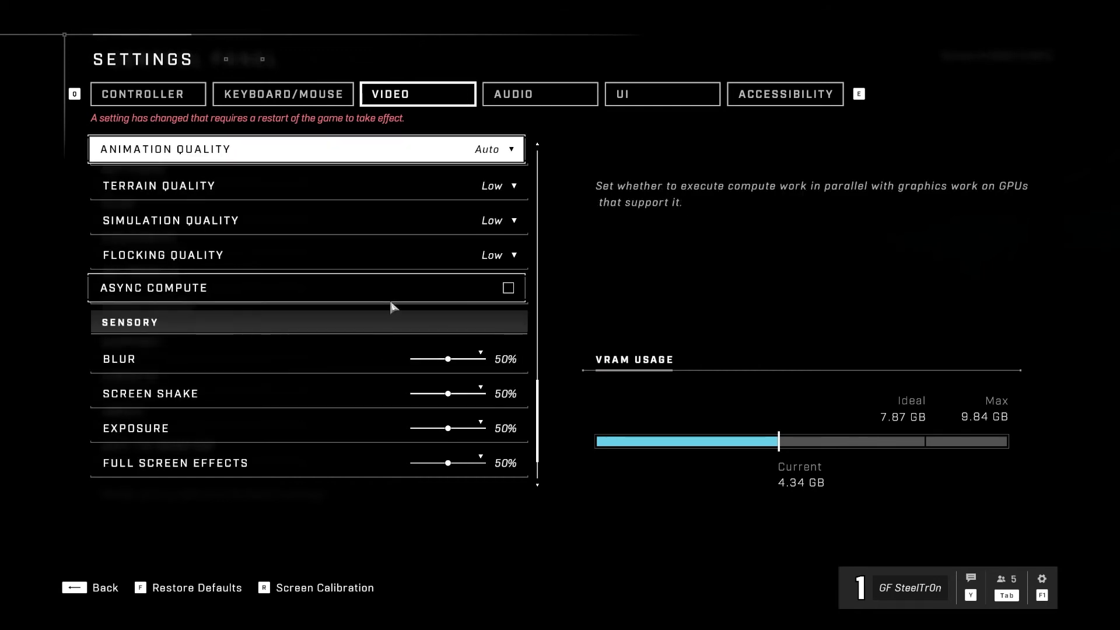
Set the blur, screen shake, exposure, full screen effects and sharpening all to 0%
{"action": "scroll", "coordinate": [393, 307], "scroll_direction": "down", "scroll_amount": 2}
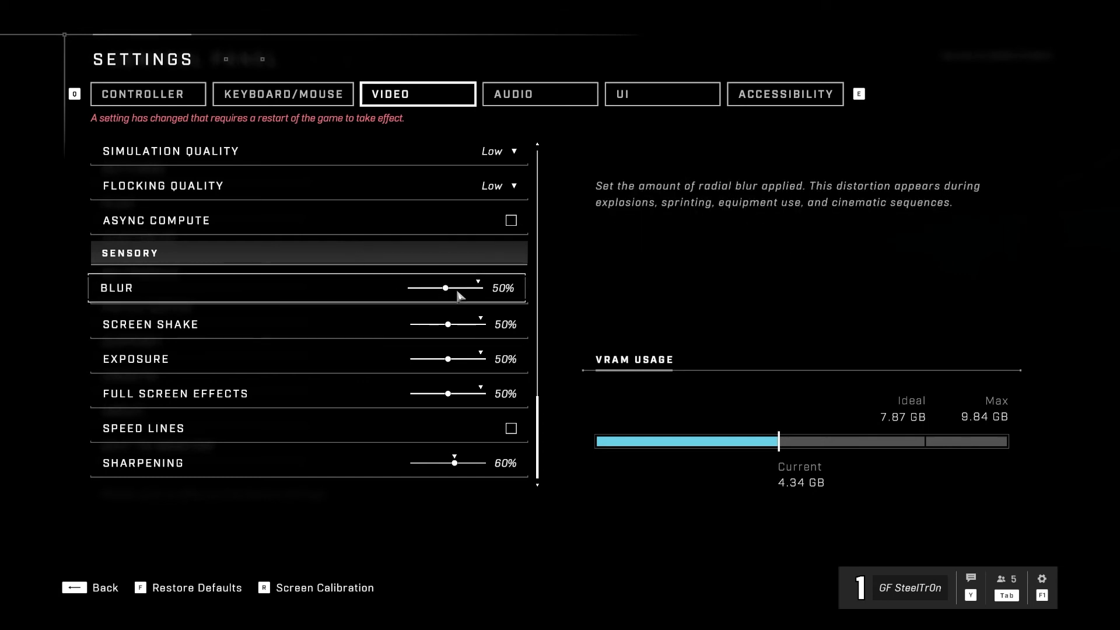
{"action": "left_click_drag", "start_coordinate": [450, 293], "coordinate": [411, 291]}
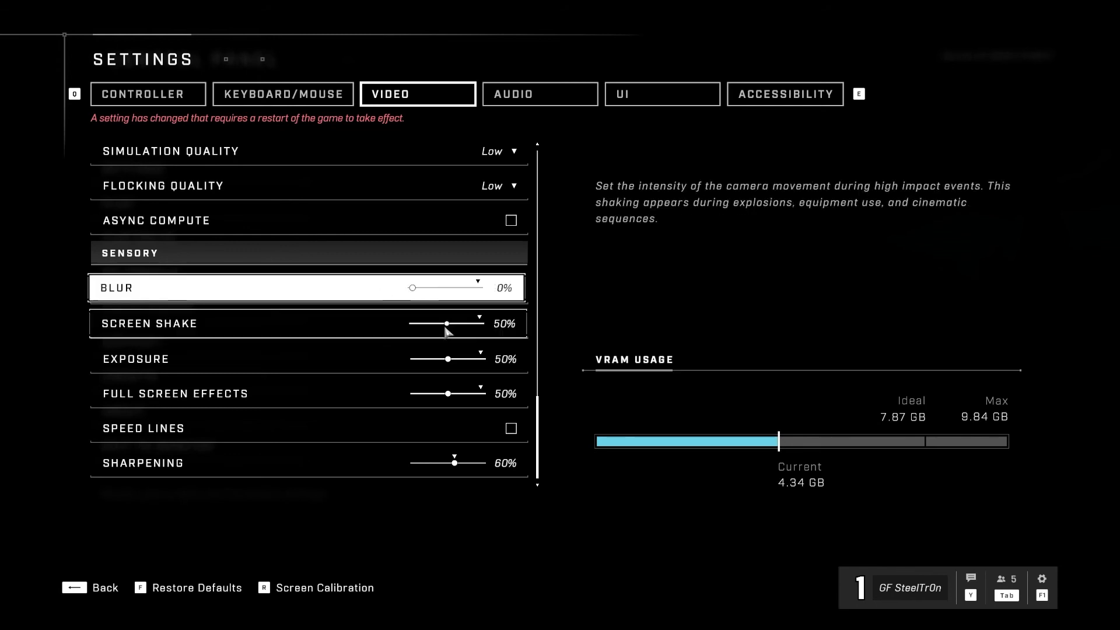
{"action": "left_click_drag", "start_coordinate": [448, 324], "coordinate": [386, 328]}
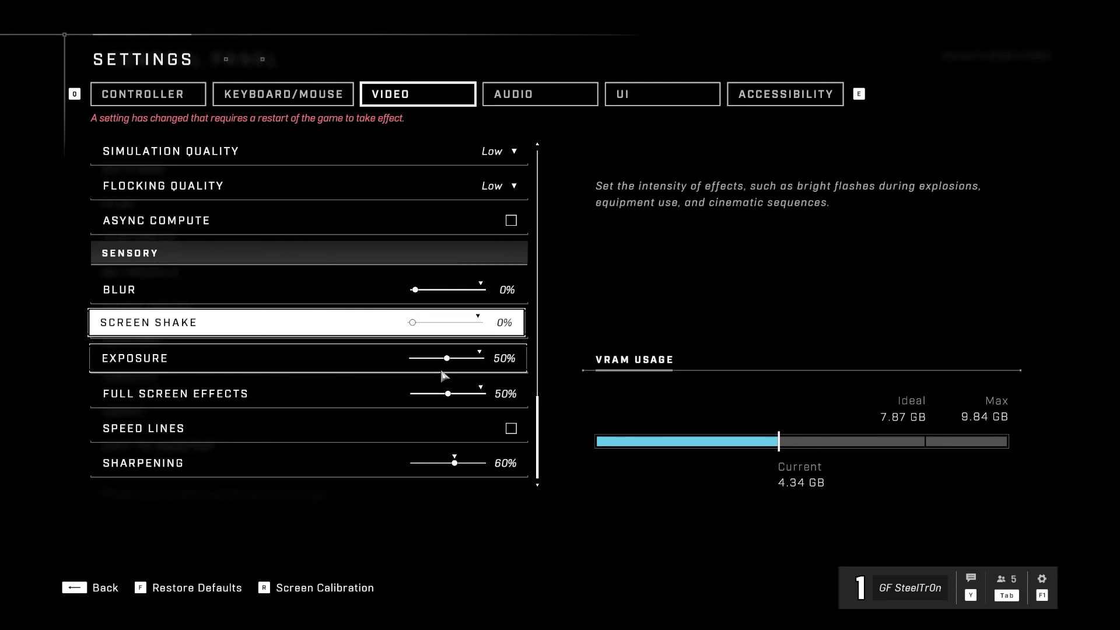
{"action": "left_click_drag", "start_coordinate": [453, 359], "coordinate": [395, 362]}
{"action": "left_click", "coordinate": [439, 396]}
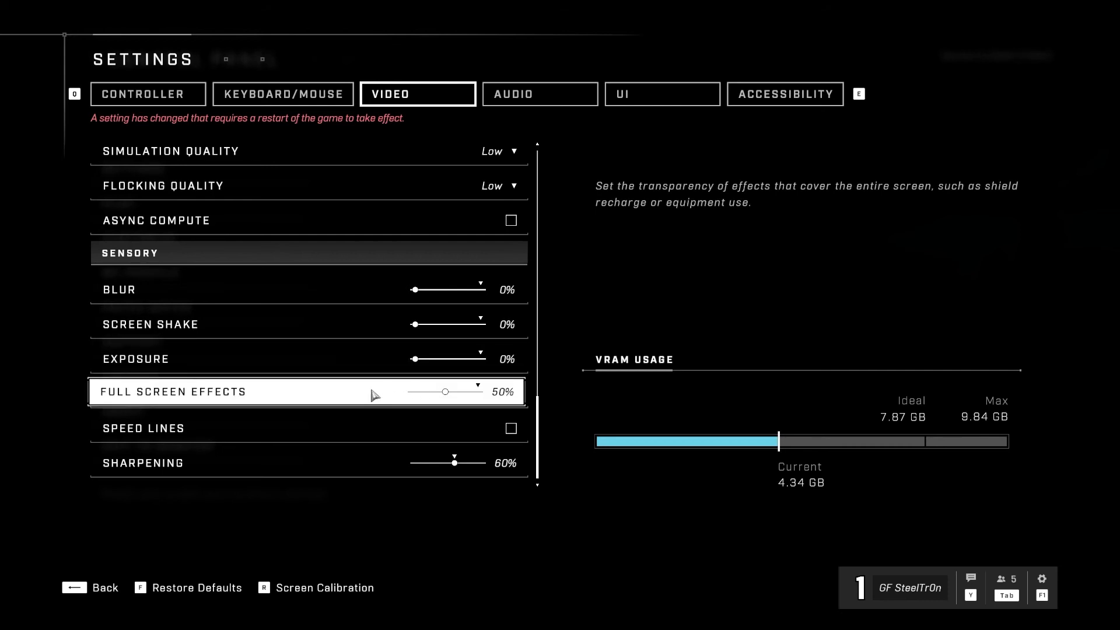
{"action": "left_click_drag", "start_coordinate": [446, 395], "coordinate": [401, 393]}
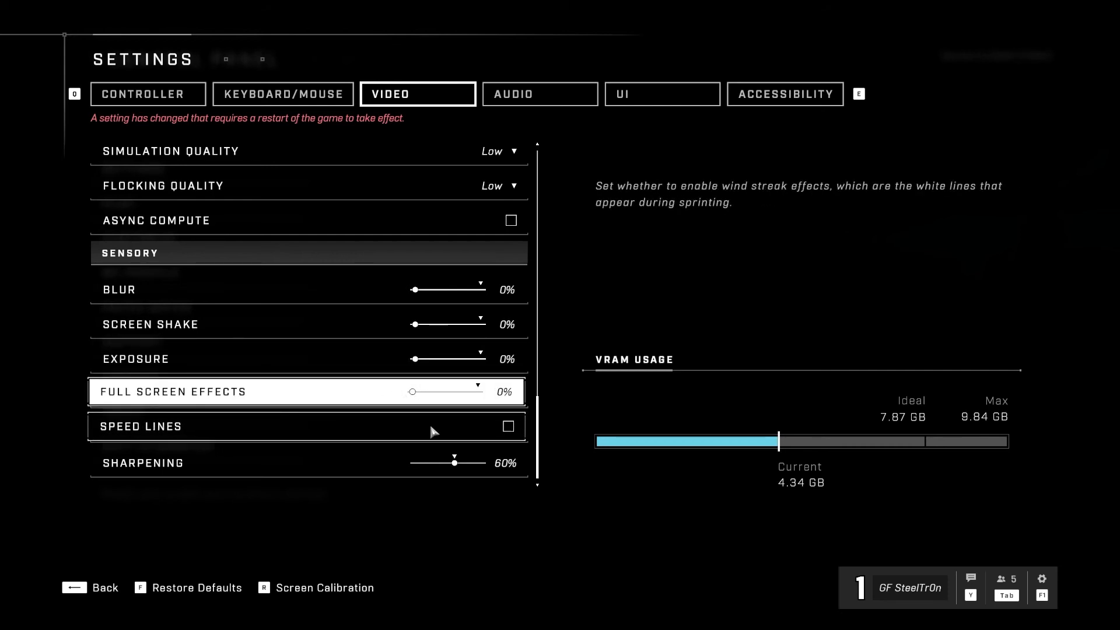
{"action": "left_click_drag", "start_coordinate": [451, 465], "coordinate": [404, 467]}
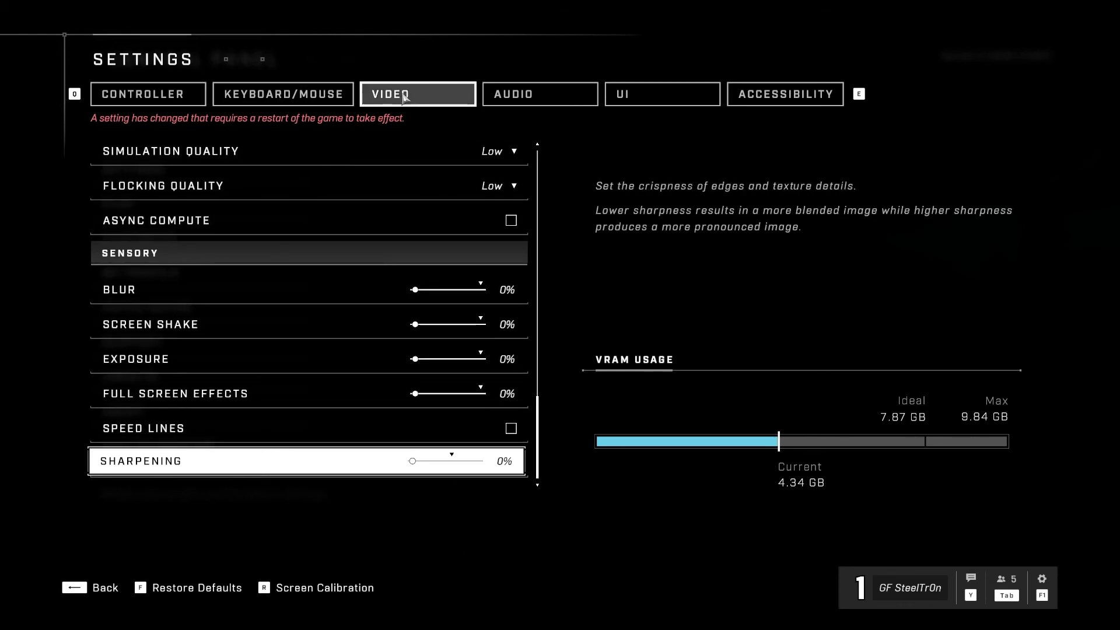
Review the configured video settings from the sensory section back up to the display section
{"action": "scroll", "coordinate": [396, 196], "scroll_direction": "up", "scroll_amount": 5}
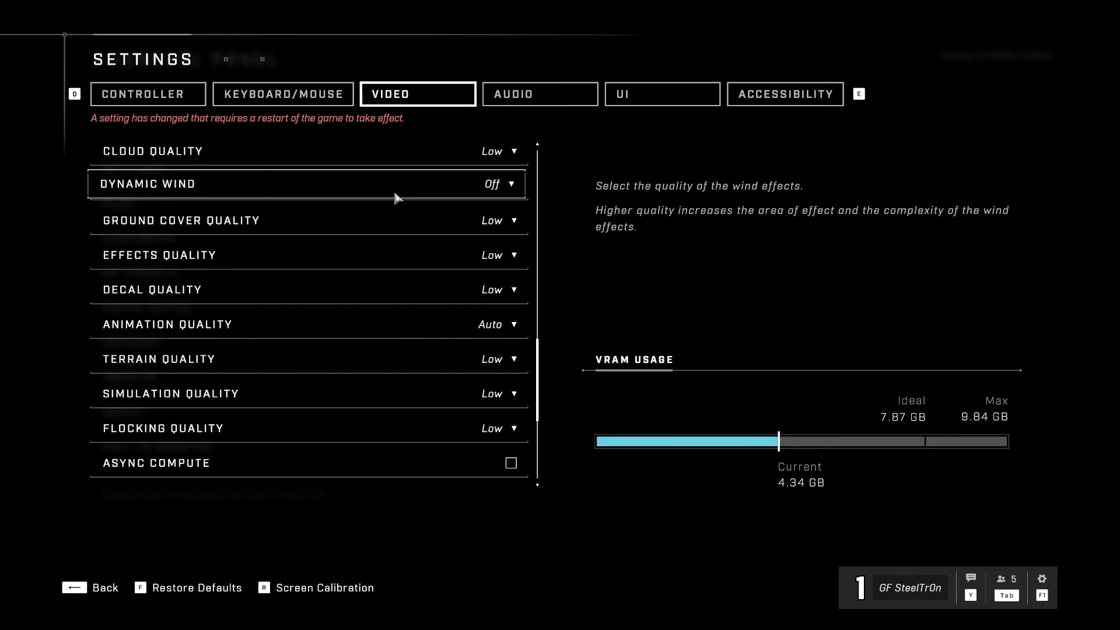
{"action": "scroll", "coordinate": [395, 197], "scroll_direction": "up", "scroll_amount": 12}
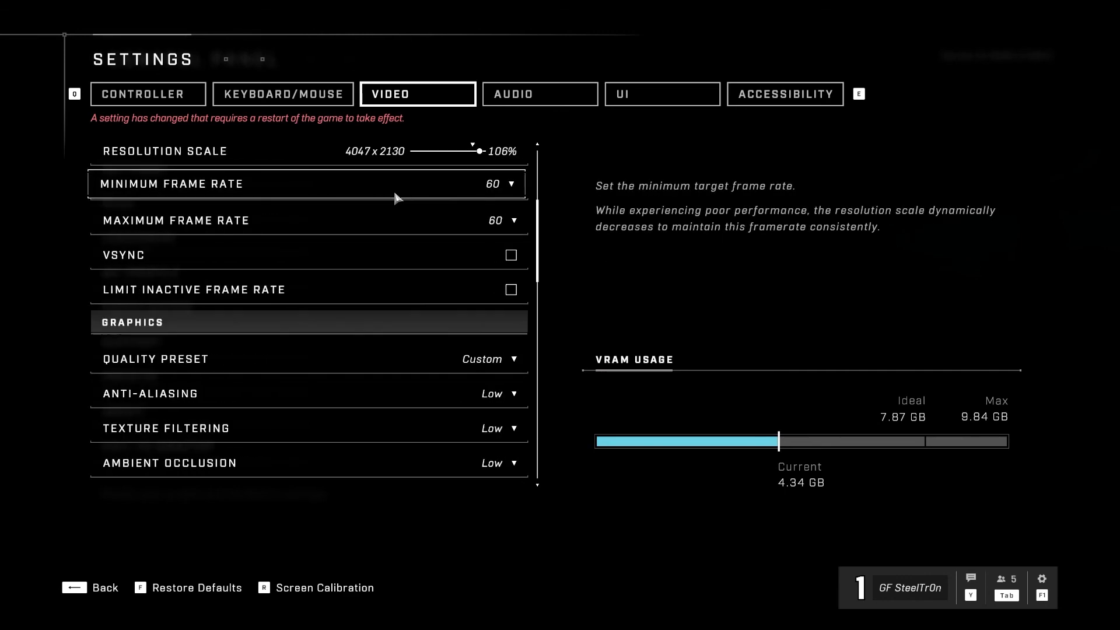
{"action": "scroll", "coordinate": [395, 197], "scroll_direction": "up", "scroll_amount": 5}
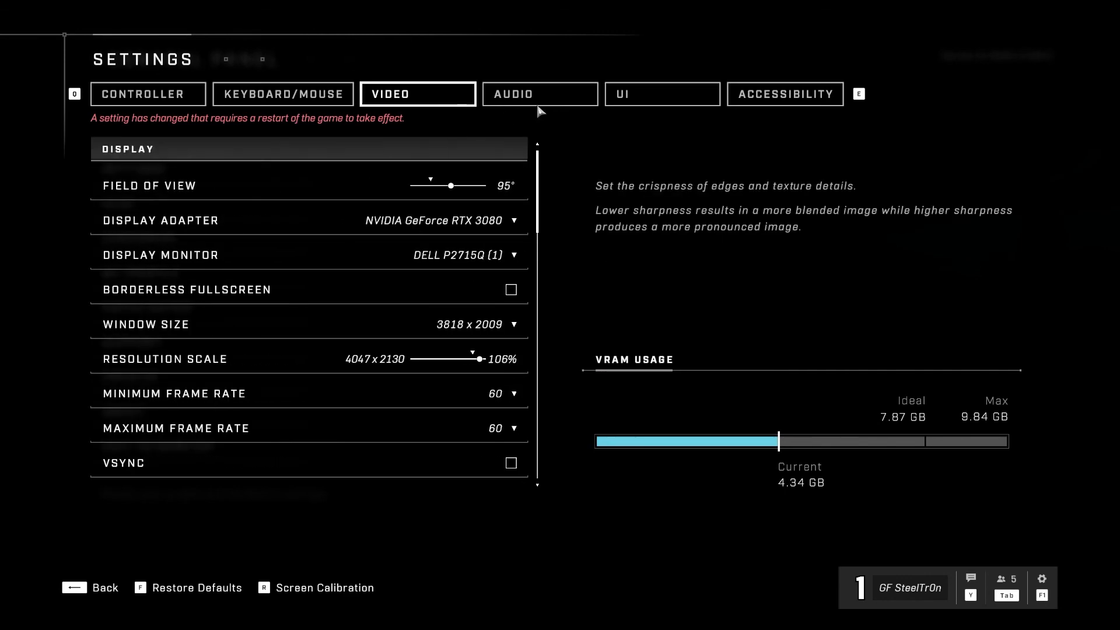